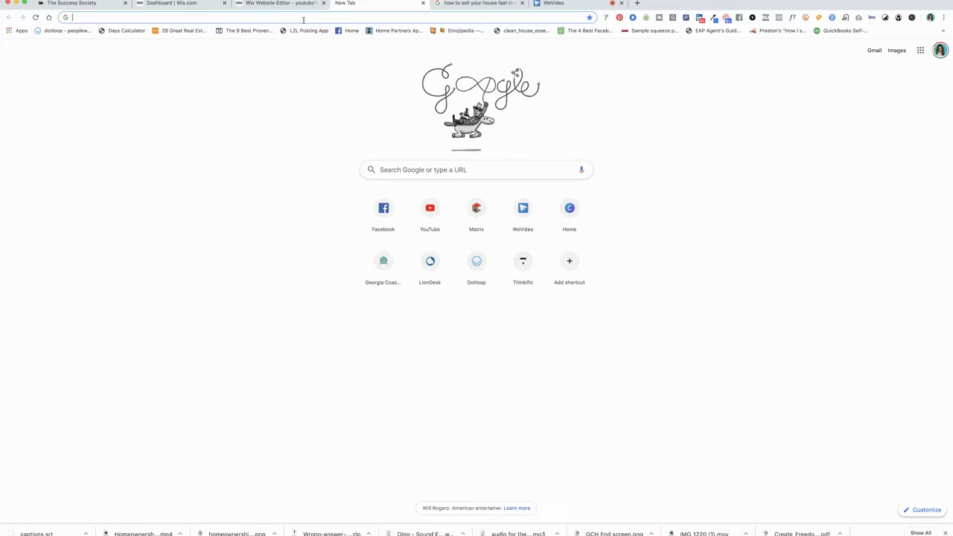
Load keywordseverywhere.com, then go back through earlier searches in the results tab to the Google homepage.
text(keywo)
key(Return)
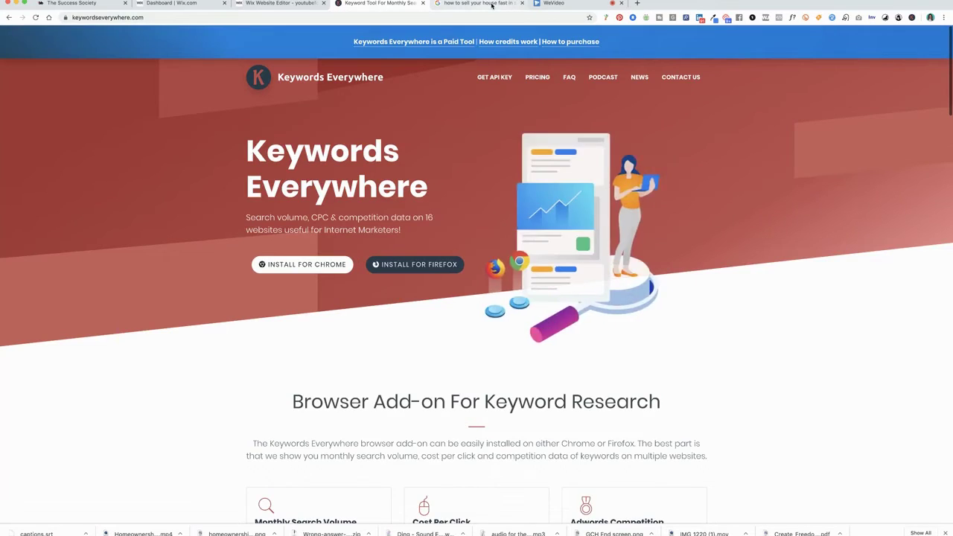
click(491, 5)
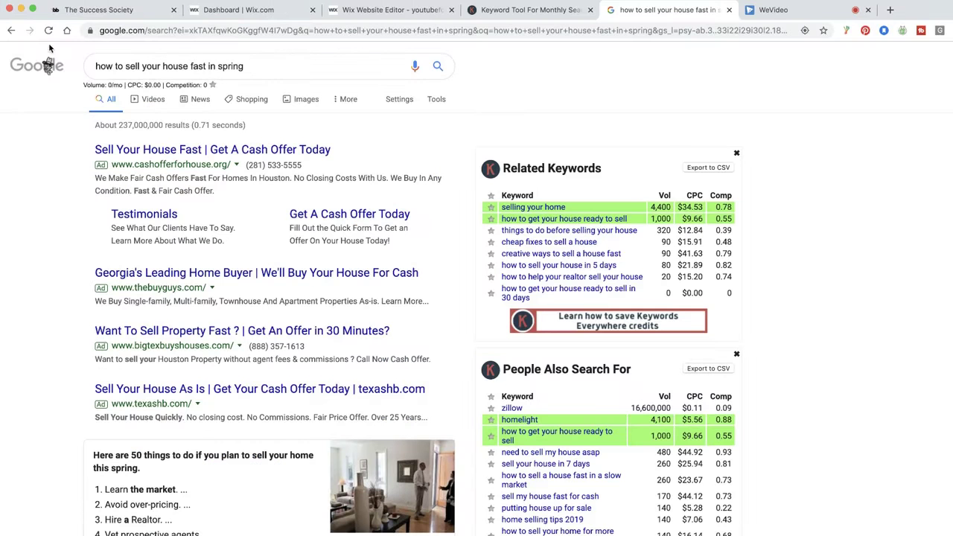
click(10, 31)
click(10, 31)
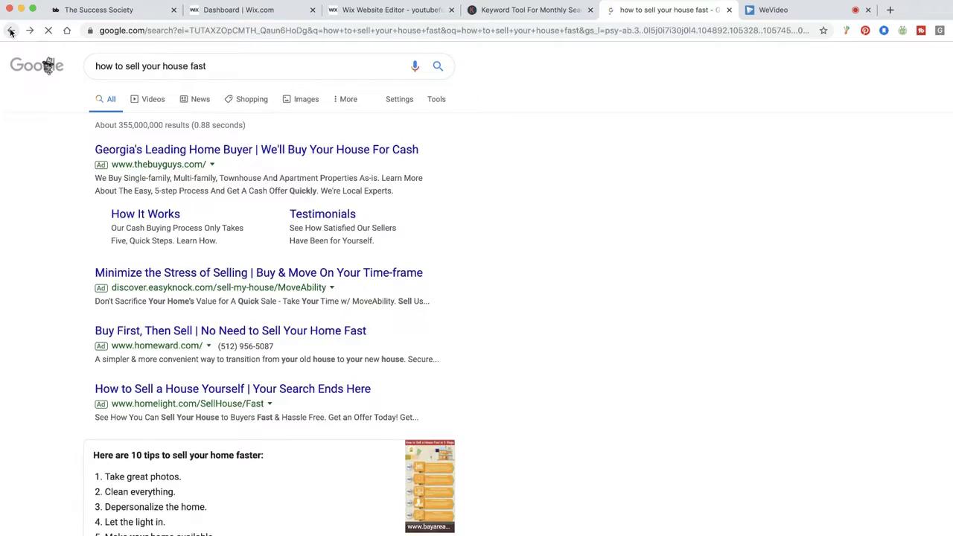
click(10, 30)
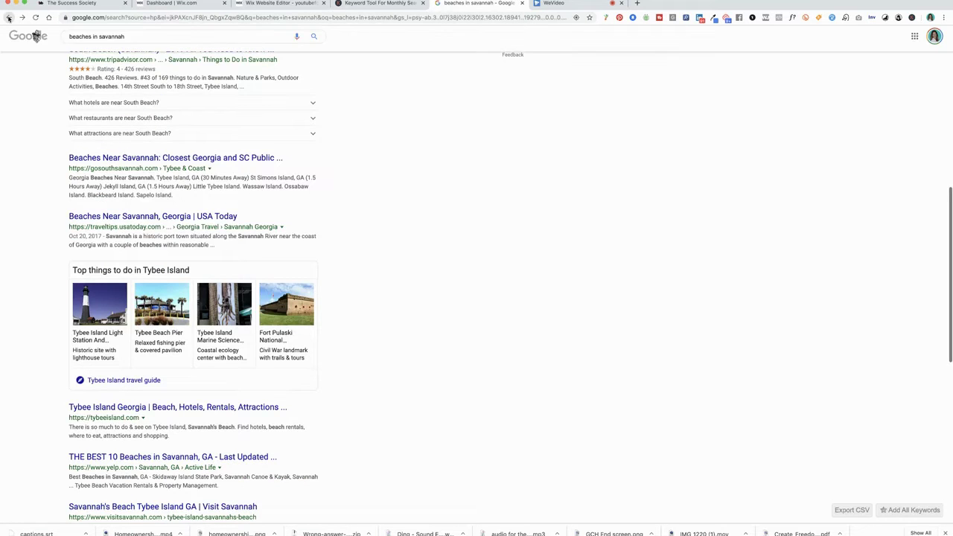
click(8, 17)
Search Google for 'neighborhoods in savannah' to see 320/mo volume, $2.50 CPC, 0.04 competition.
text(b)
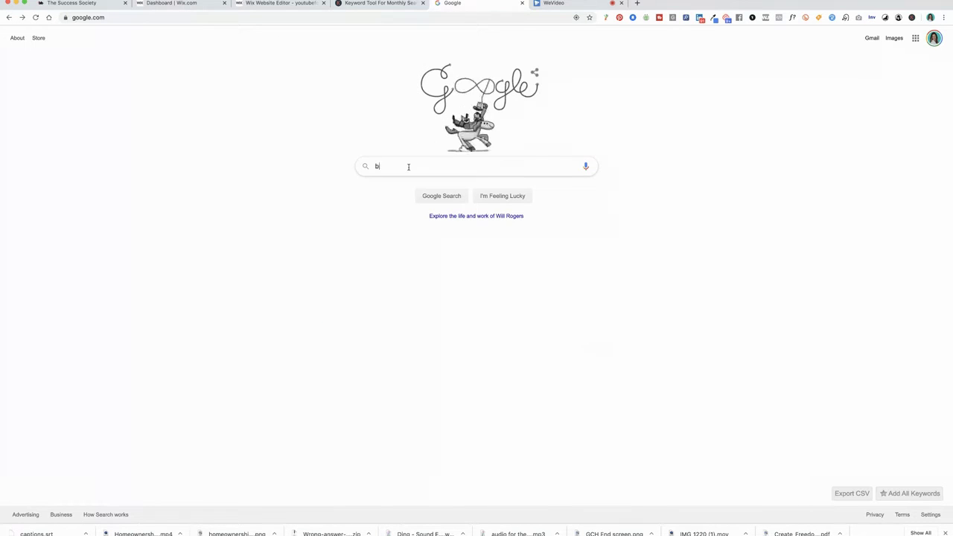
text(est)
key(BackSpace)
key(BackSpace)
key(BackSpace)
key(BackSpace)
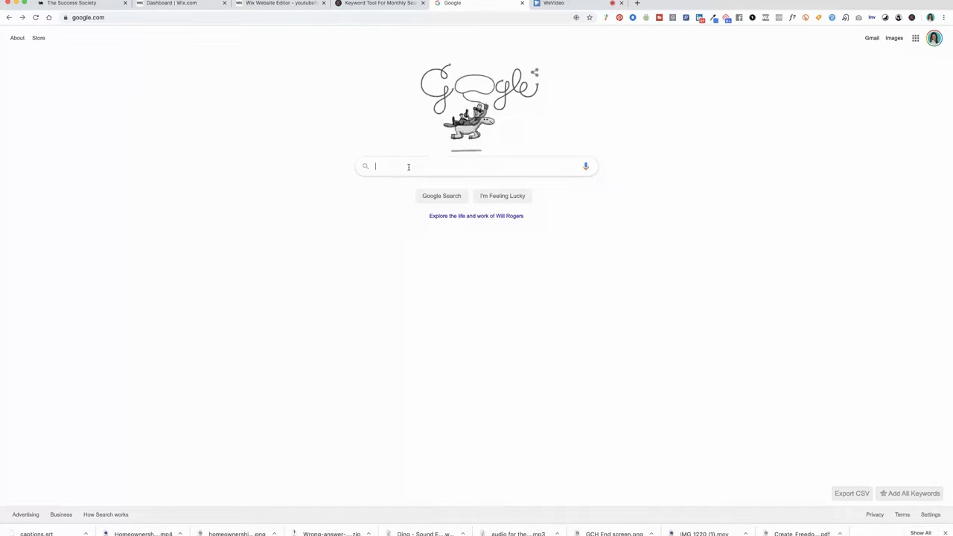
text(neighborho)
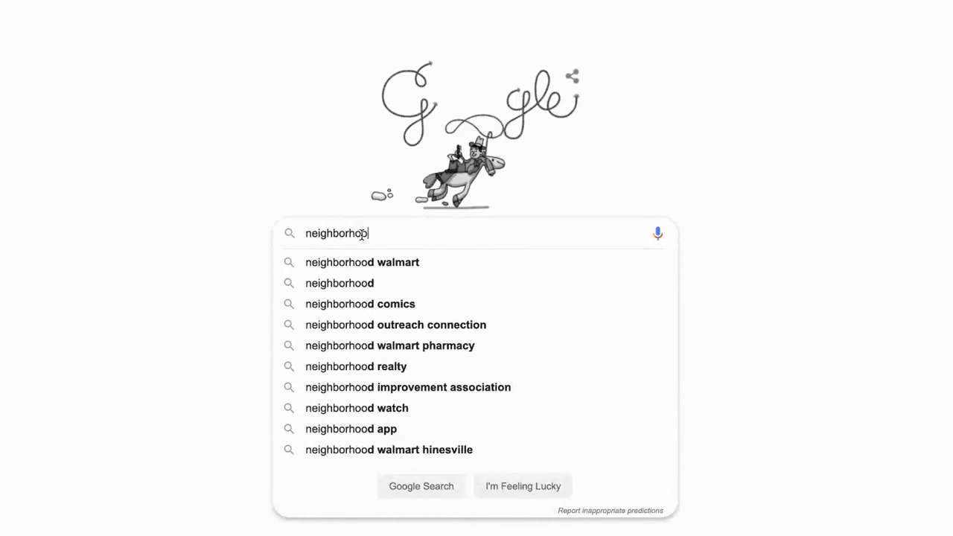
text(ods in savannah)
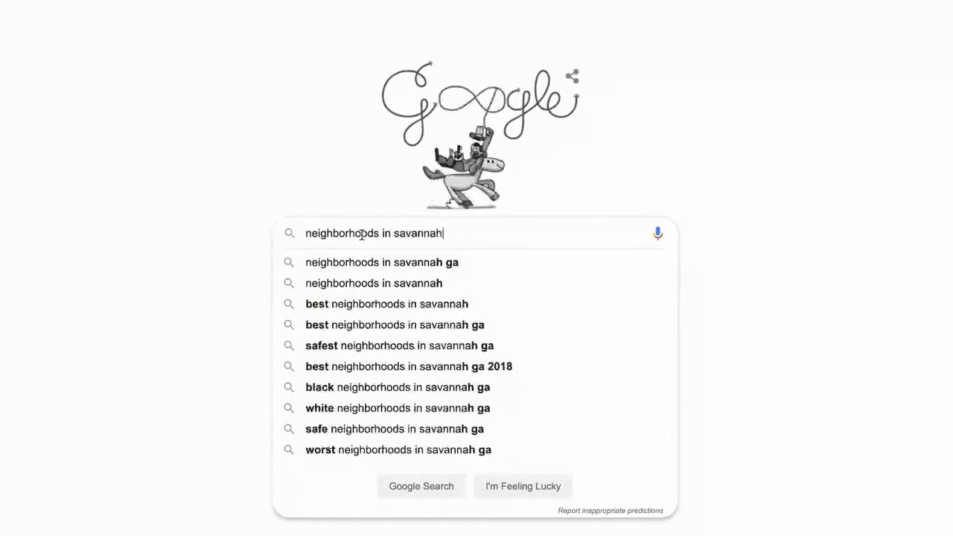
key(Return)
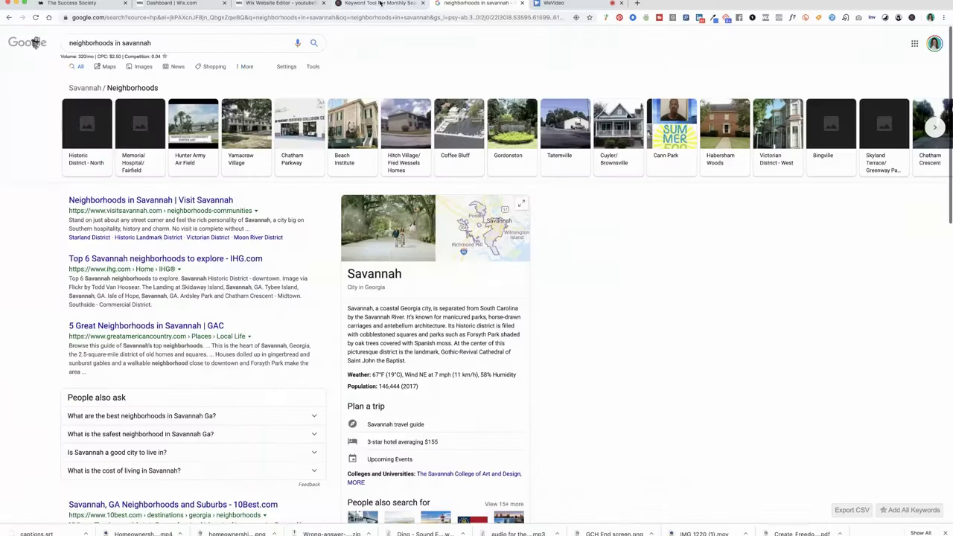
Switch to the 'Keyword Tool For Monthly Search' tab showing the Keywords Everywhere homepage.
click(378, 4)
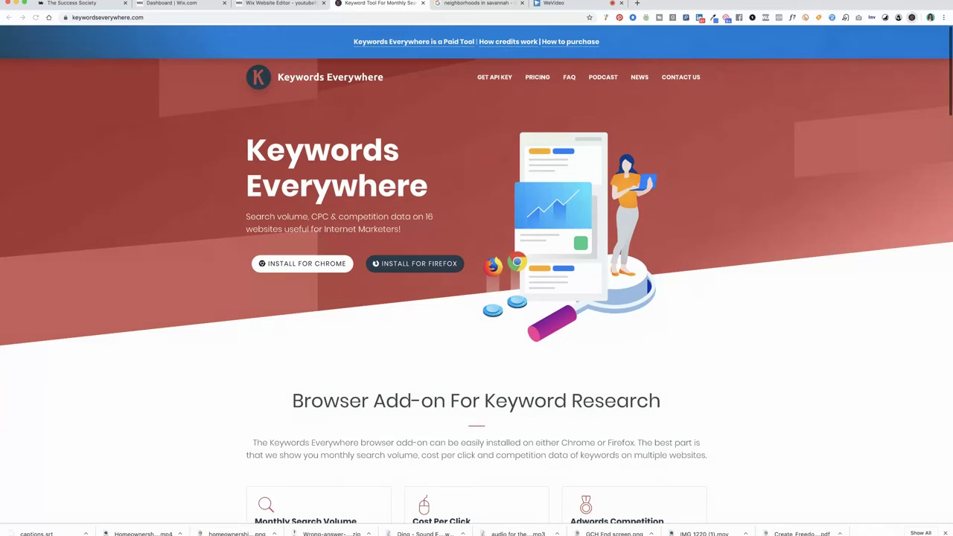
Open the Keywords Everywhere options page from its toolbar icon.
click(872, 46)
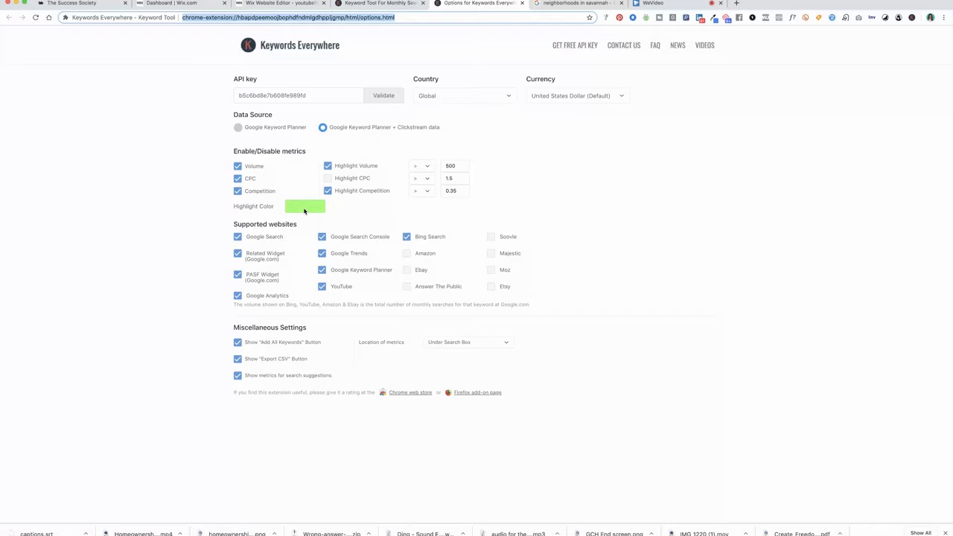
Return to the 'neighborhoods in savannah' Google results tab.
click(564, 4)
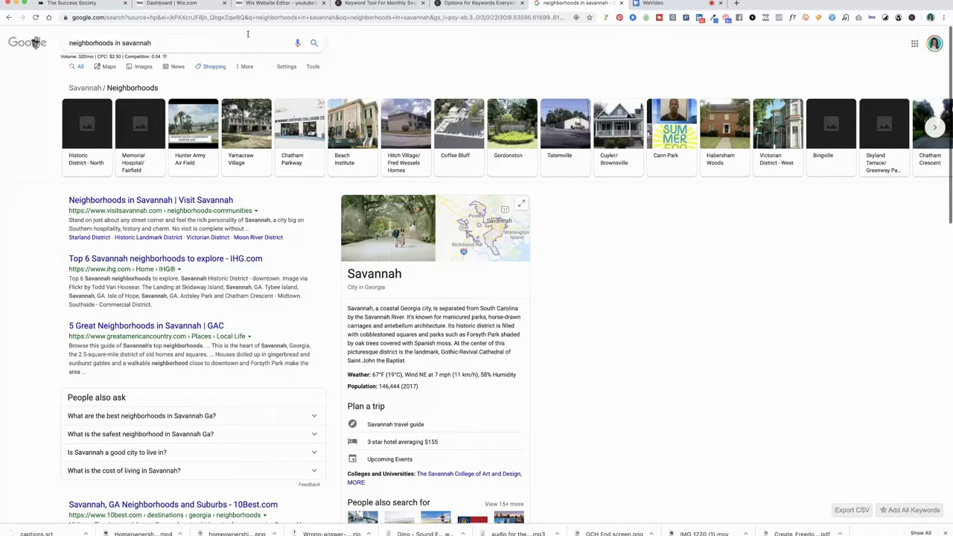
Delete the 'neighborhoods in savannah' query from the Google search box.
drag(161, 45, 44, 43)
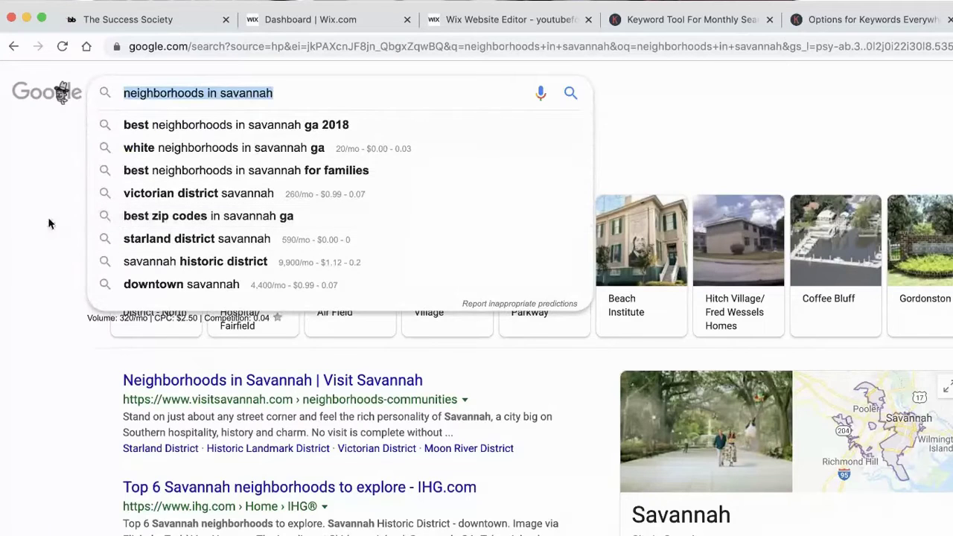
click(292, 92)
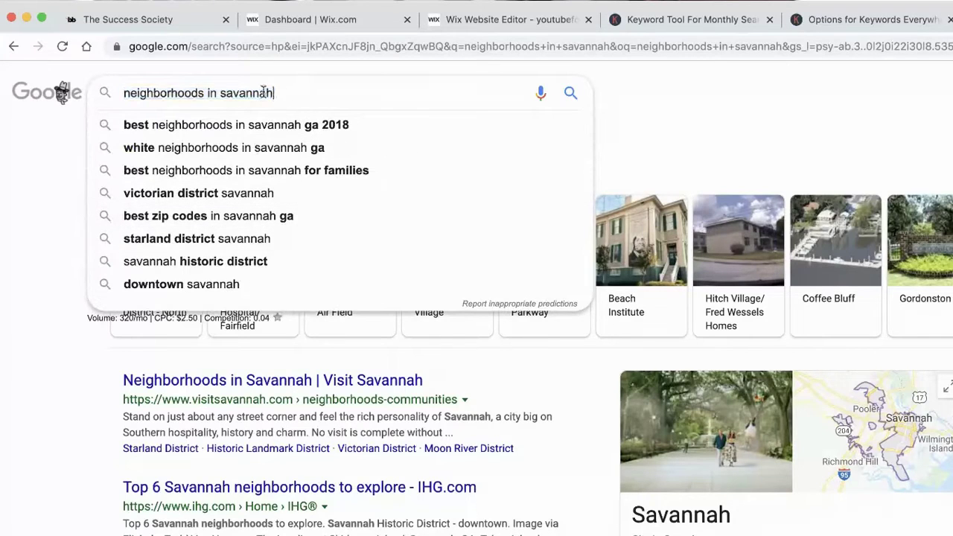
drag(270, 92, 82, 98)
key(BackSpace)
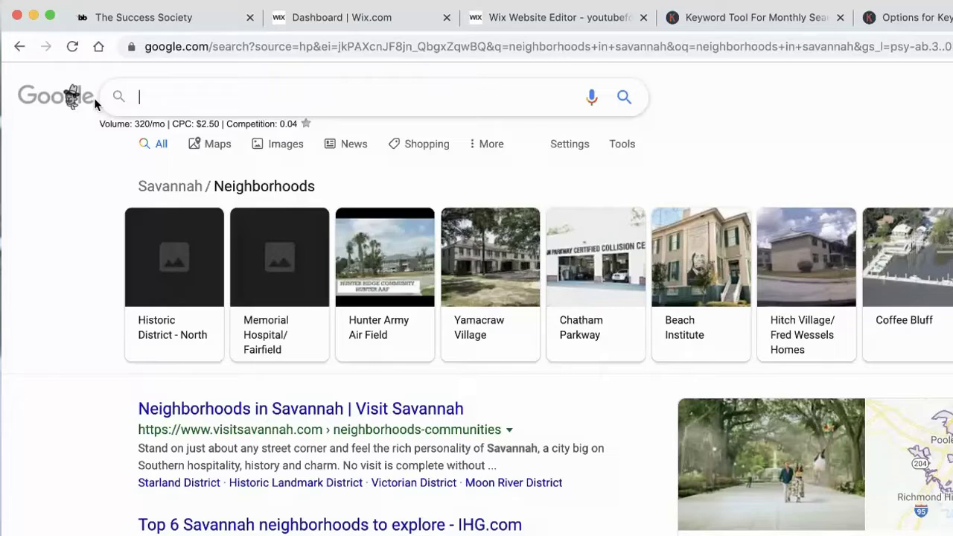
Search Google for 'how to sell my house fast' to see 720/mo, $39.93 CPC, 0.8 competition.
text(how to s)
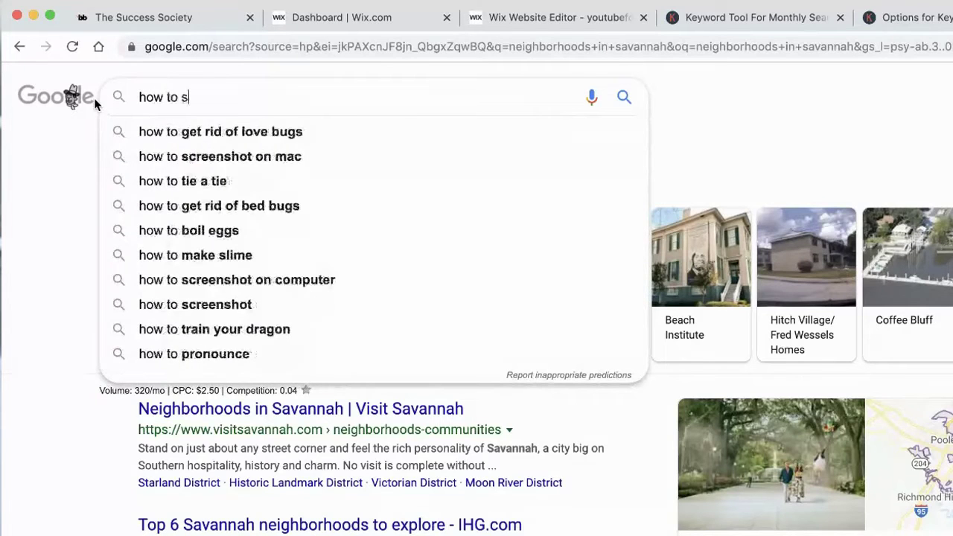
text(ell my hou)
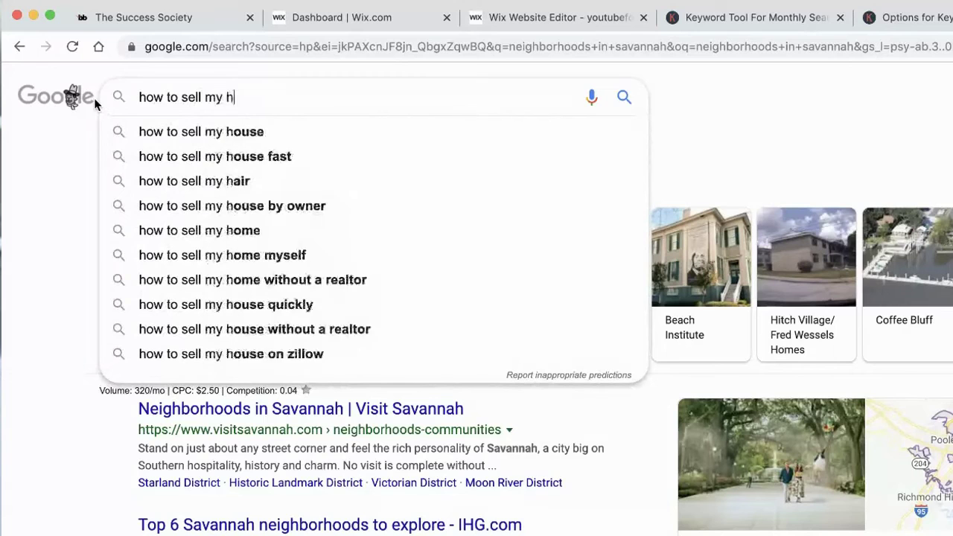
text(se fast)
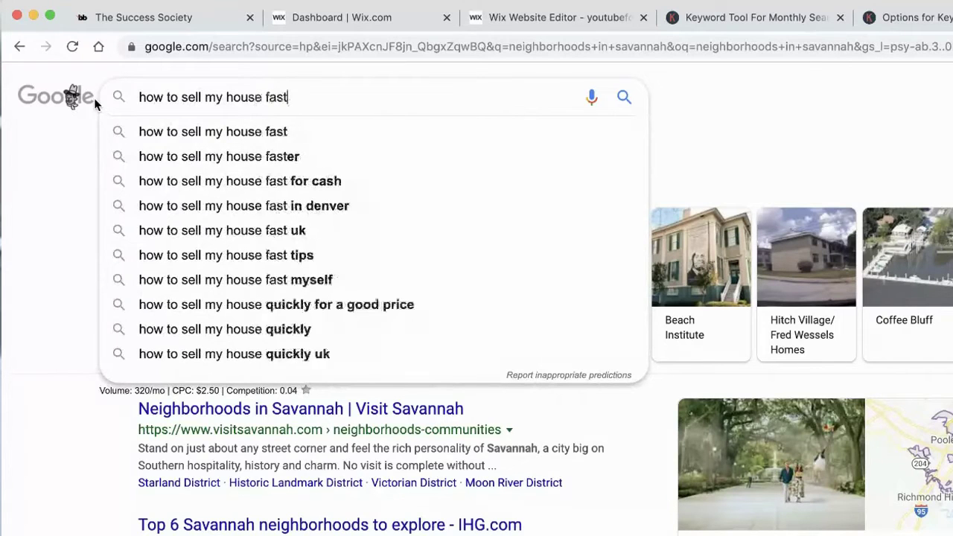
key(Return)
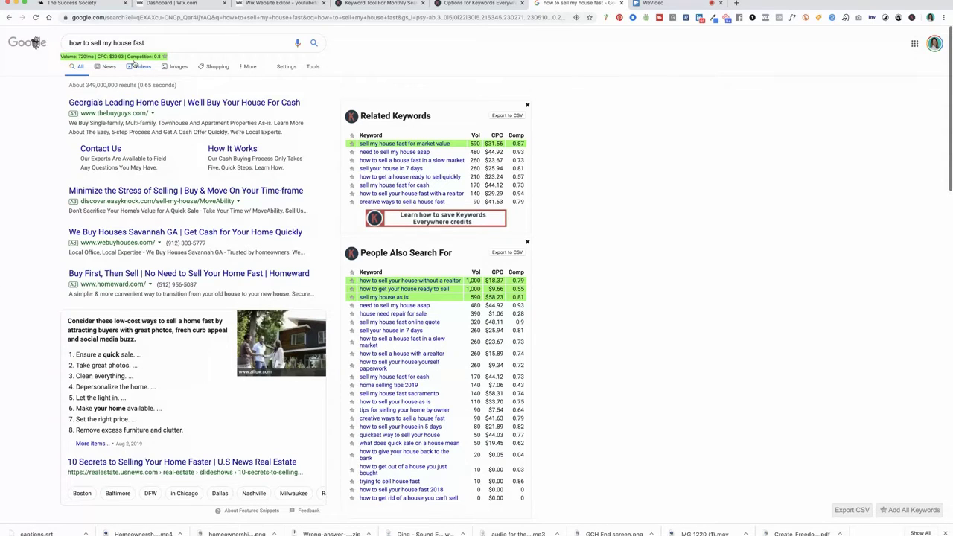
scroll(182, 93, down, 3)
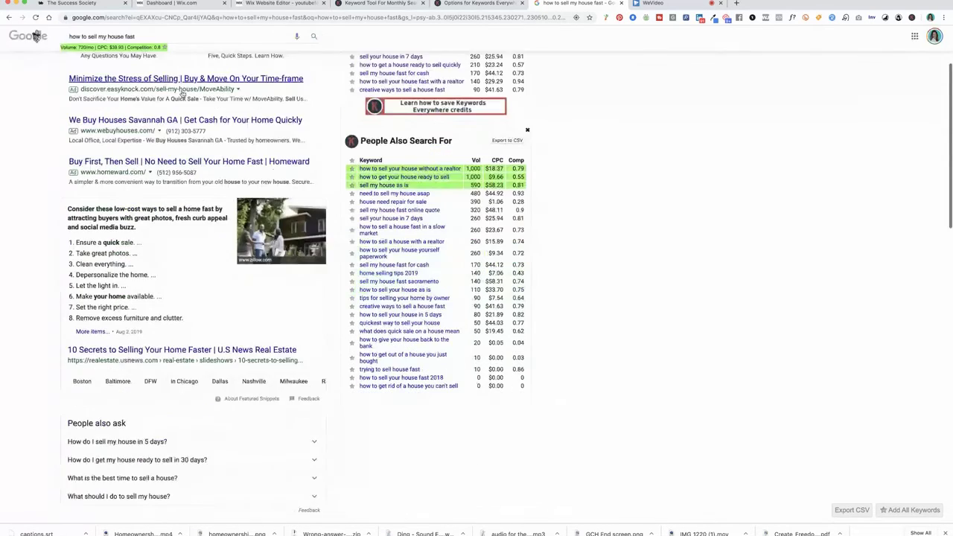
scroll(182, 93, down, 5)
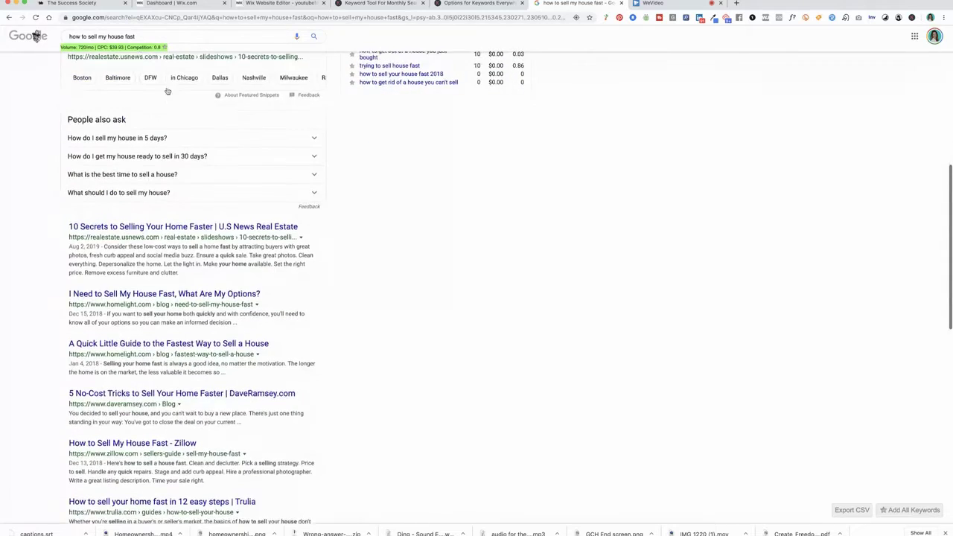
scroll(168, 91, up, 1)
scroll(167, 90, down, 3)
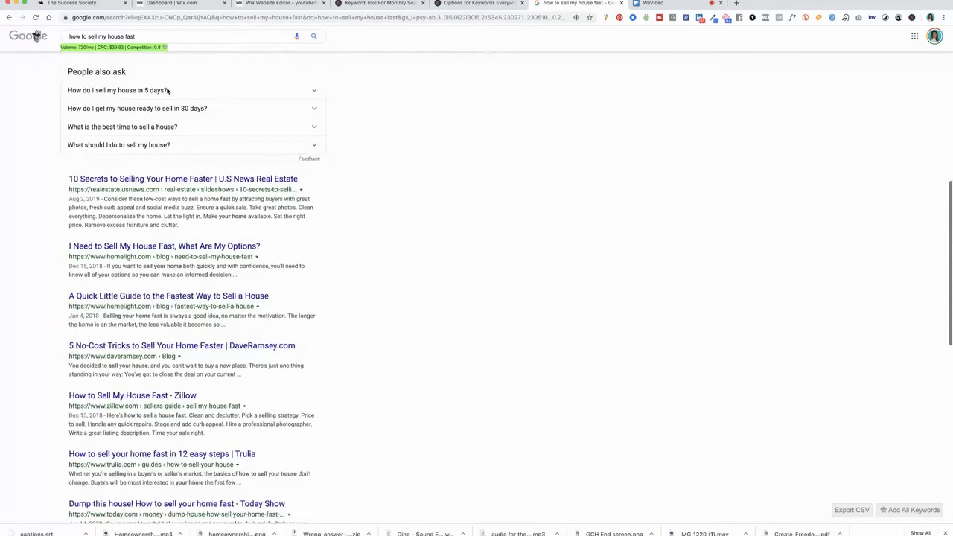
scroll(166, 91, down, 3)
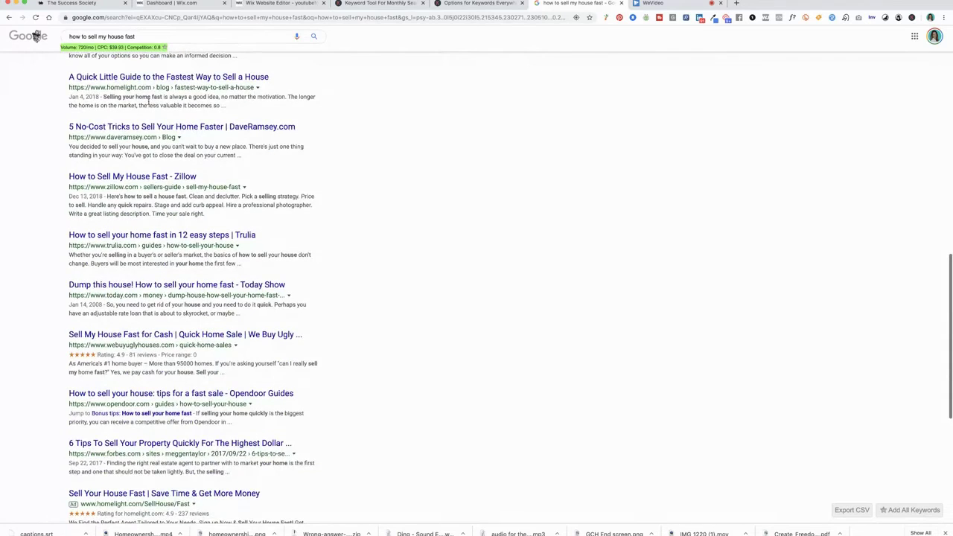
scroll(162, 117, up, 10)
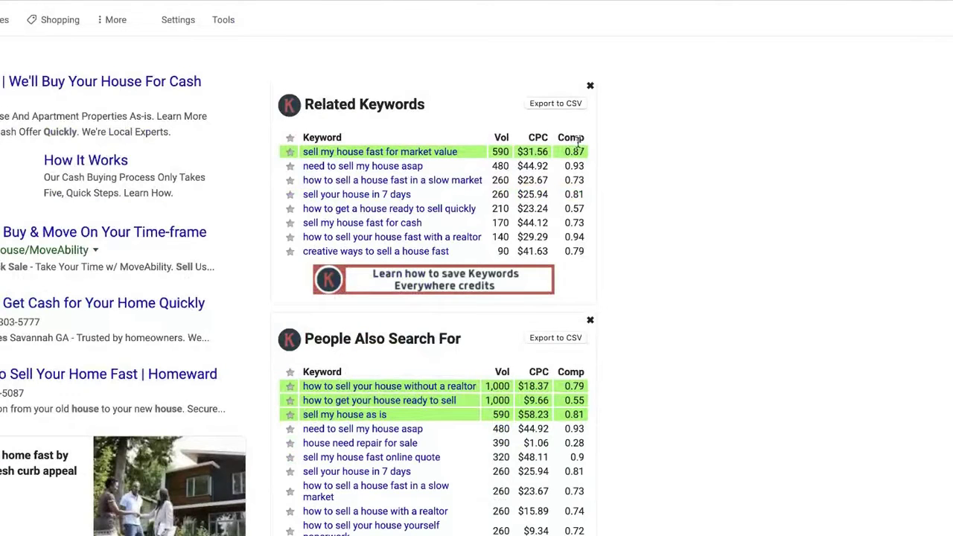
scroll(693, 378, down, 2)
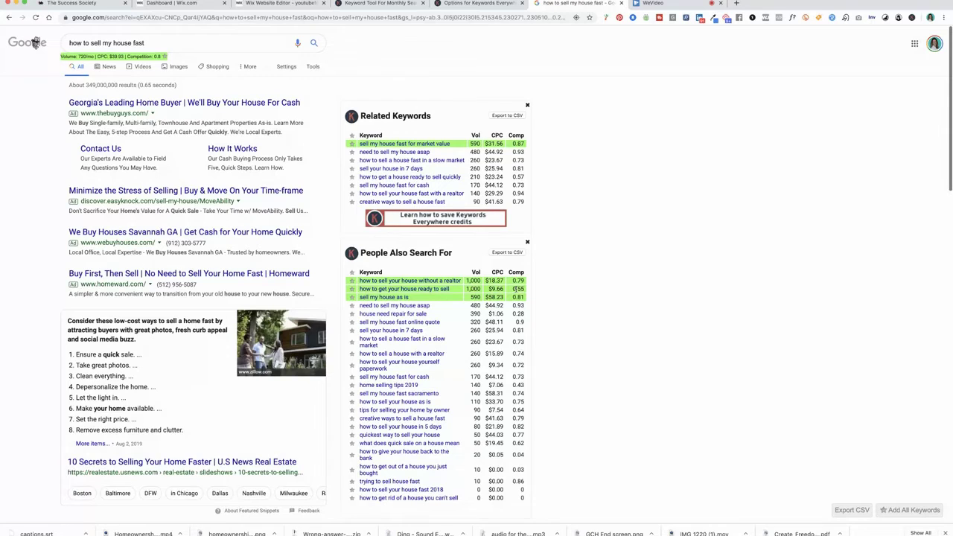
Open the related search 'how to get your house ready to sell' and scroll its results.
click(438, 292)
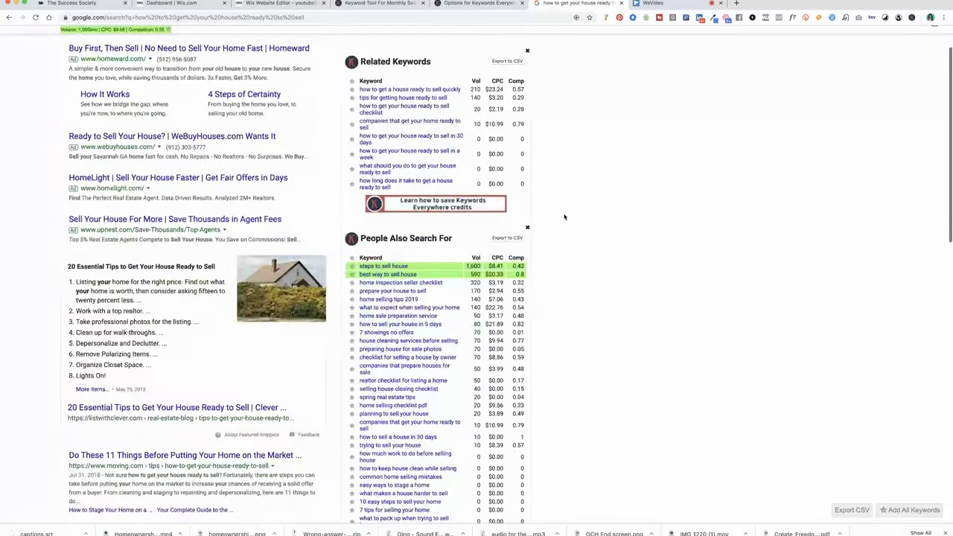
scroll(562, 216, down, 3)
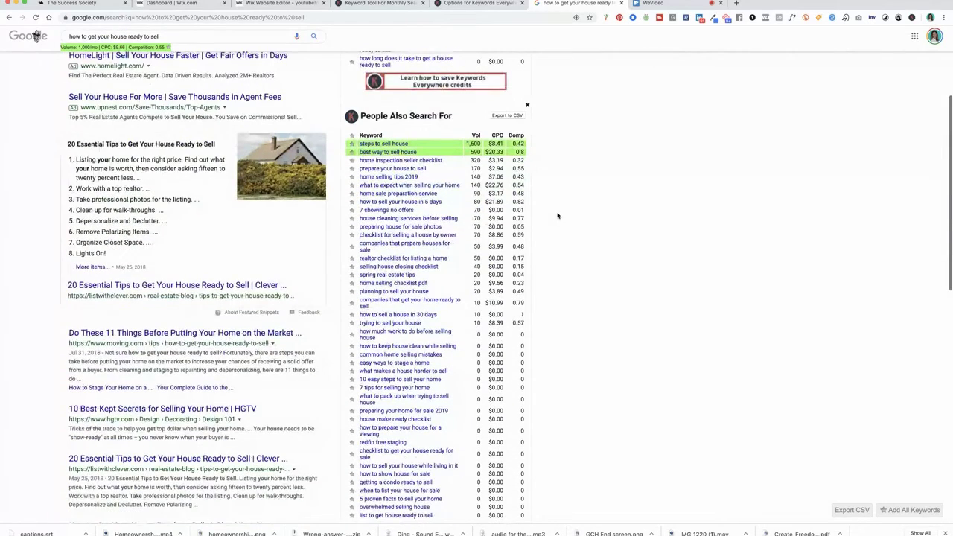